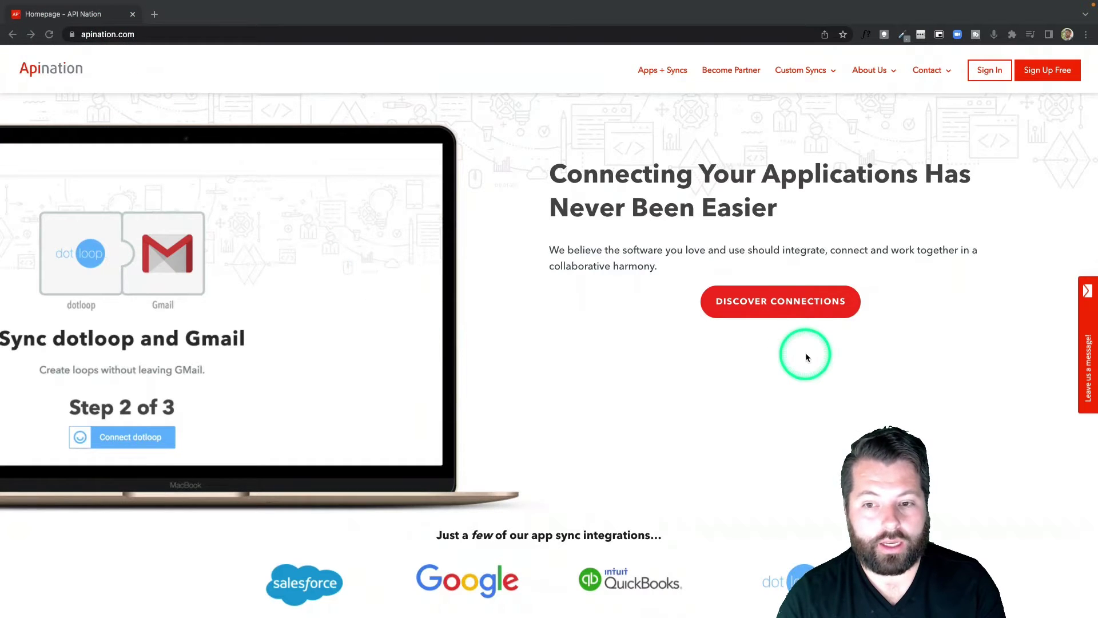
# Browse all applications and open the HighLevel app page listing its compatible sync apps.
pyautogui.click(799, 307)
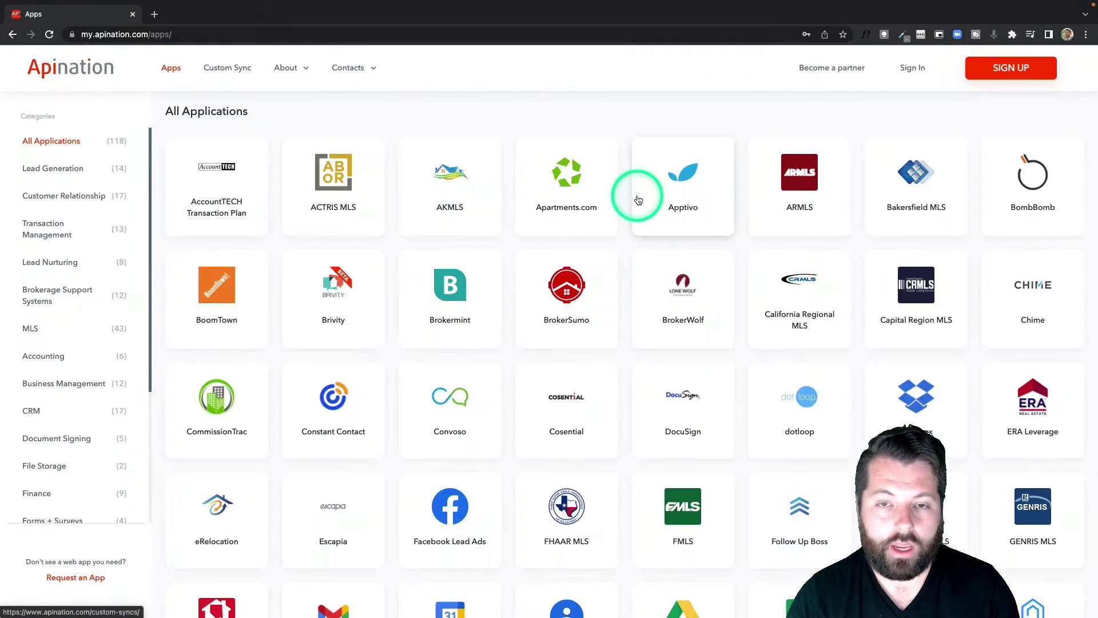
pyautogui.scroll(-3, 638, 200)
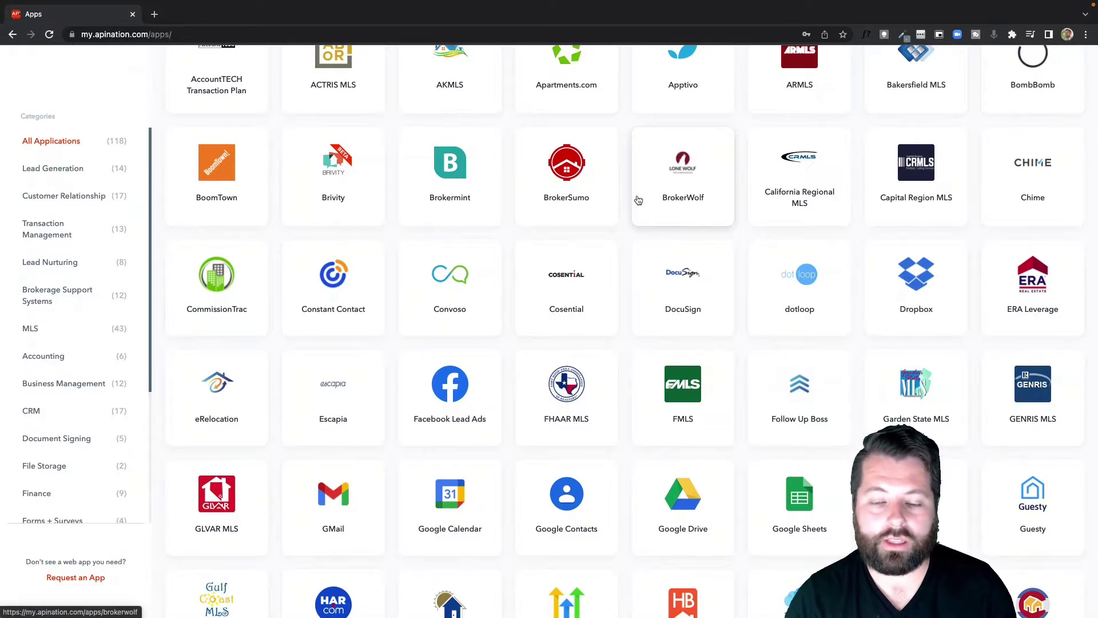
pyautogui.scroll(-4, 638, 199)
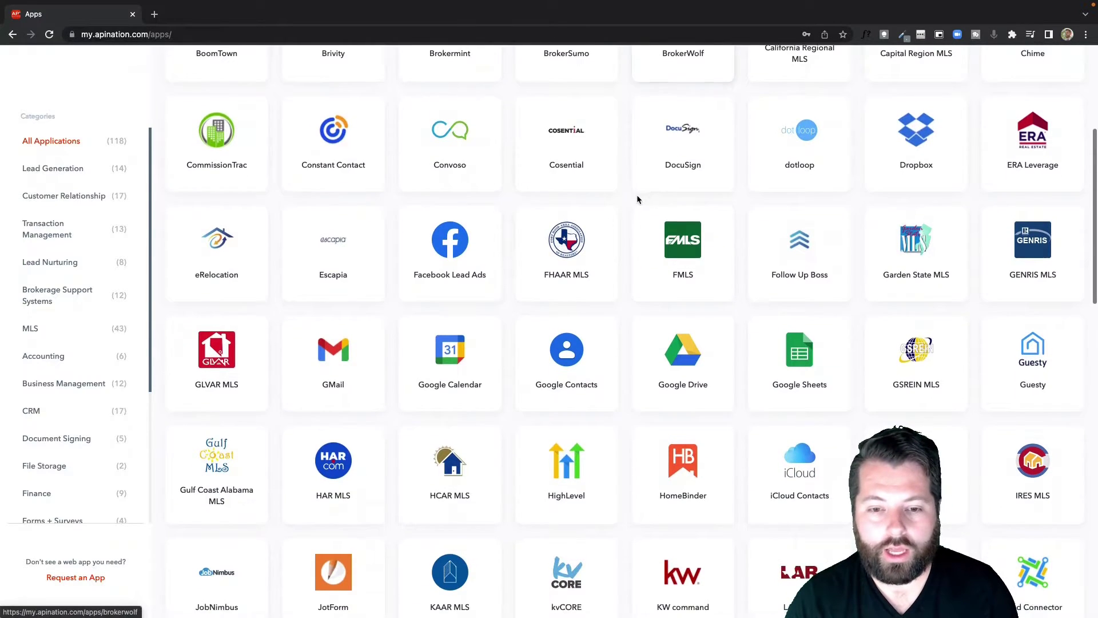
pyautogui.click(569, 429)
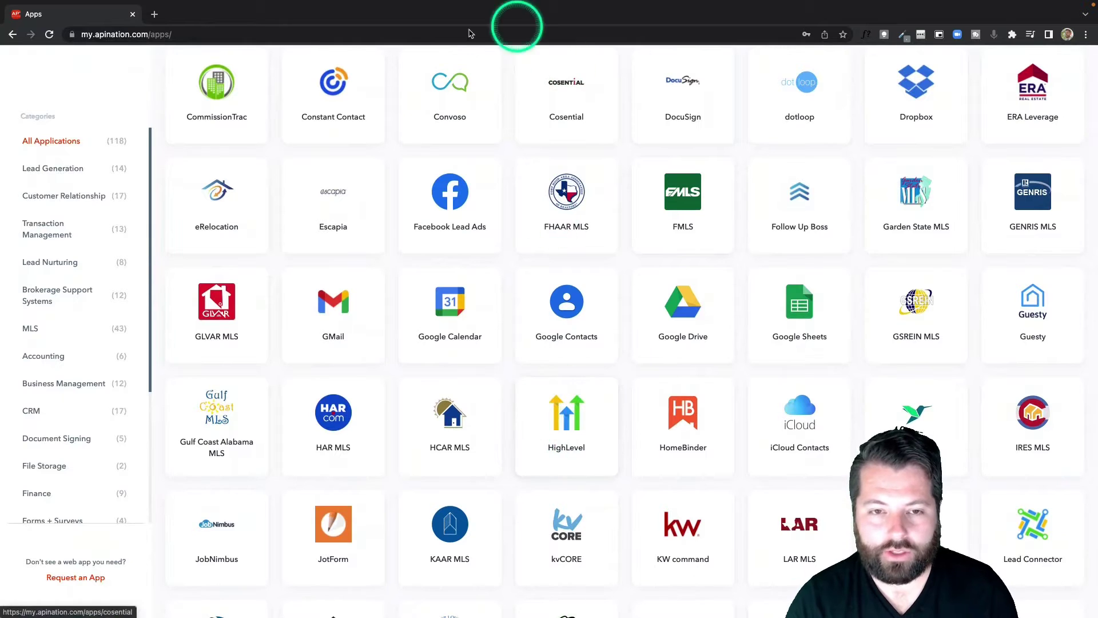
pyautogui.click(561, 424)
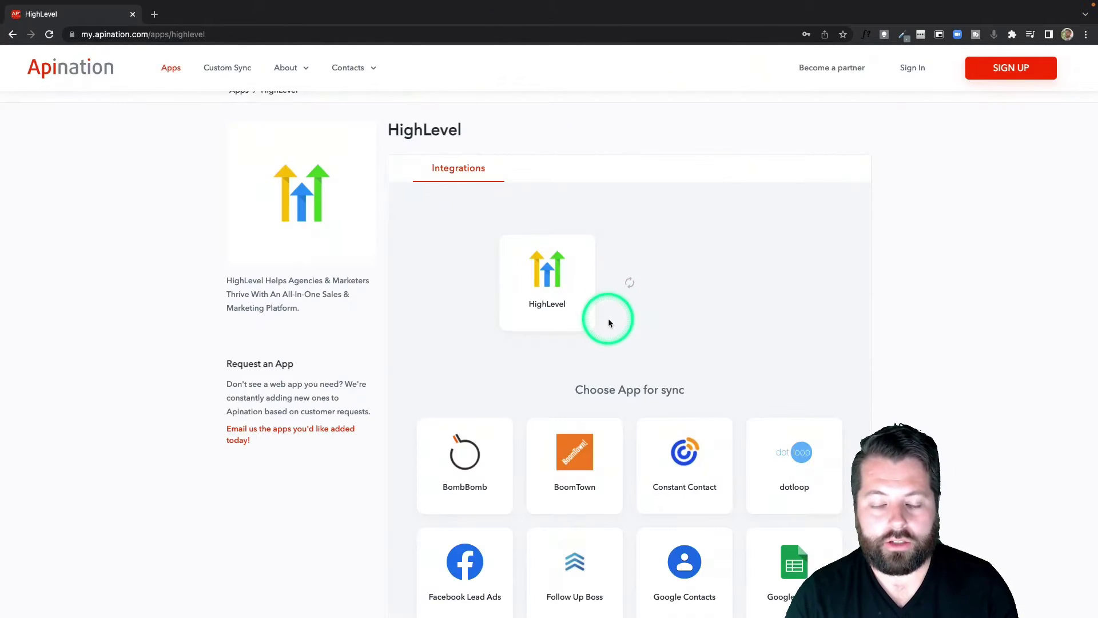
pyautogui.scroll(-4, 608, 324)
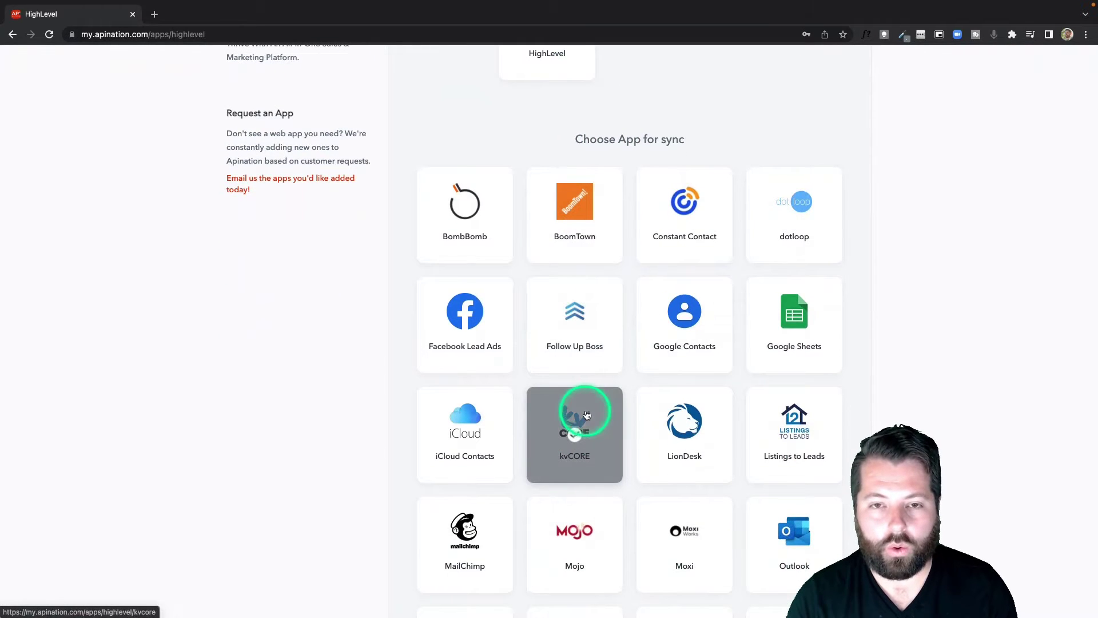
# Pick kvCORE and activate the HighLevel contacts into kvCORE sync.
pyautogui.click(587, 415)
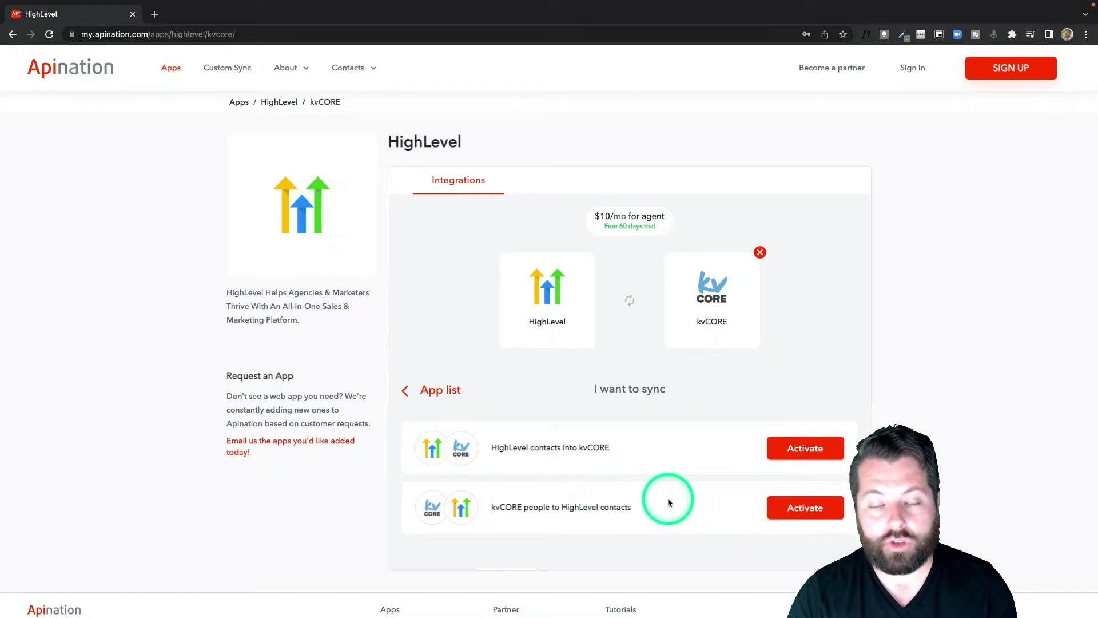
pyautogui.click(788, 451)
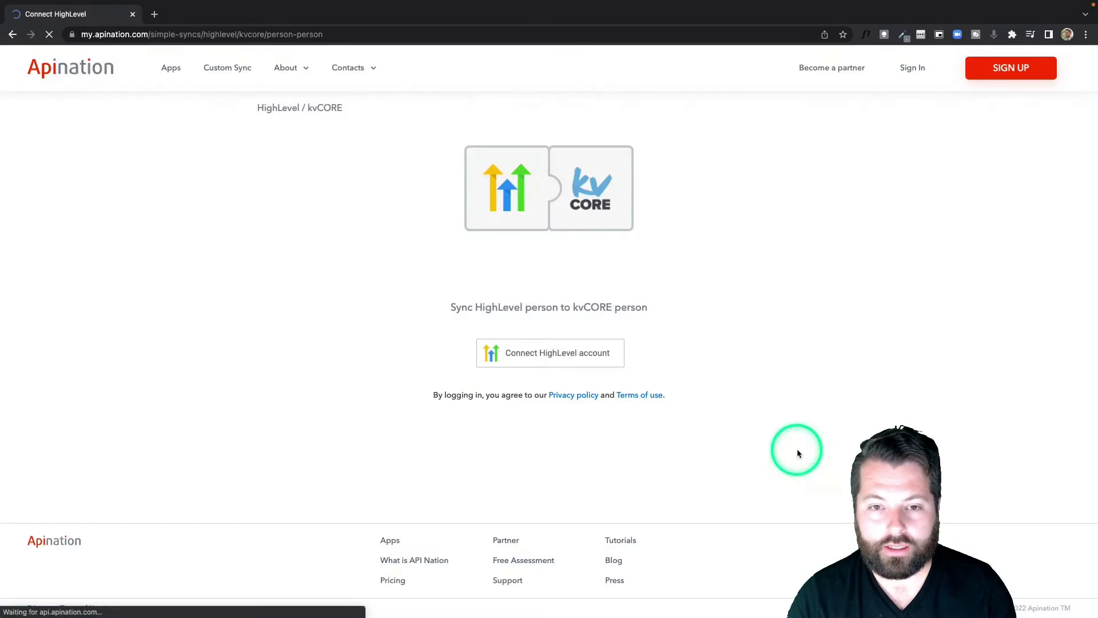
# Connect the HighLevel account through the Marketplace, then start connecting kvCORE.
pyautogui.click(542, 354)
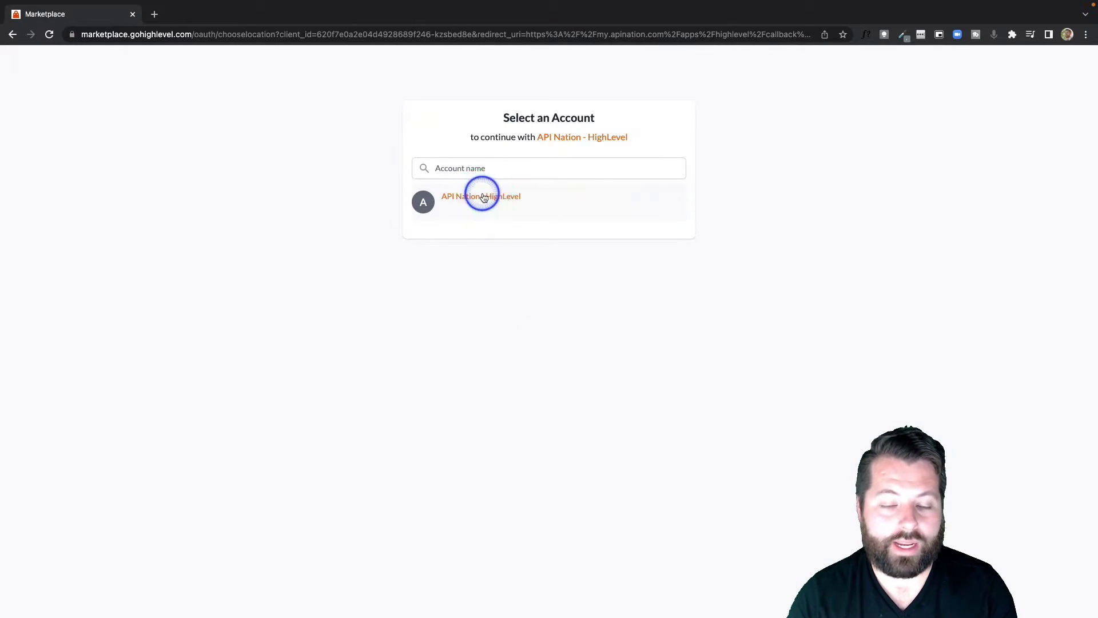
pyautogui.click(484, 197)
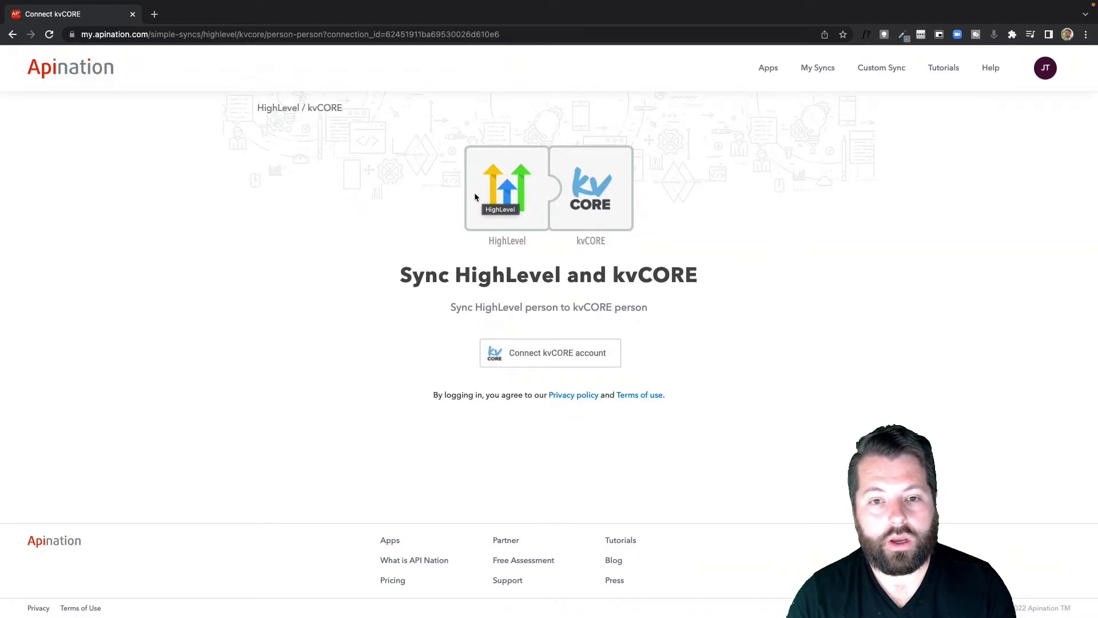
pyautogui.click(553, 355)
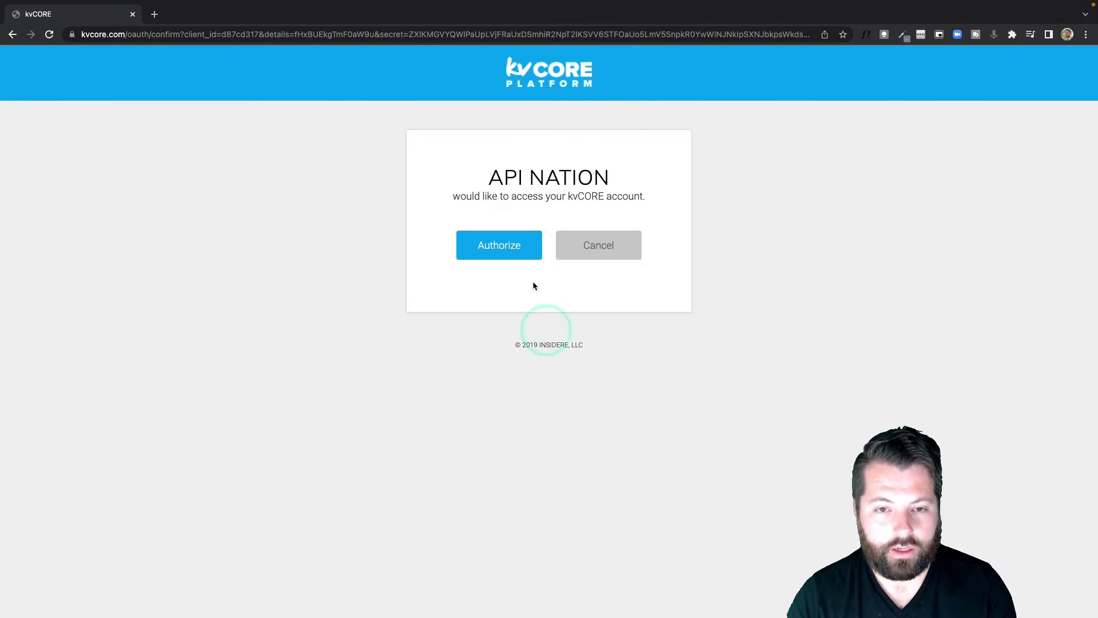
# Authorize API Nation on the kvCORE OAuth page to reach the sync settings.
pyautogui.click(511, 242)
pyautogui.click(502, 246)
pyautogui.click(500, 246)
pyautogui.click(501, 246)
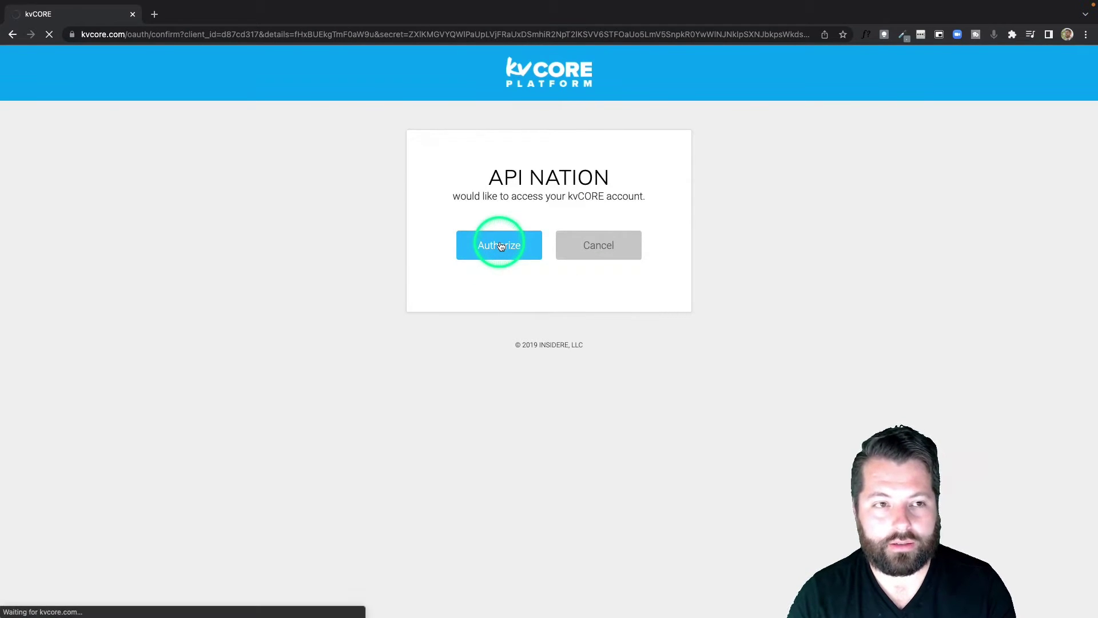
pyautogui.scroll(-3, 511, 360)
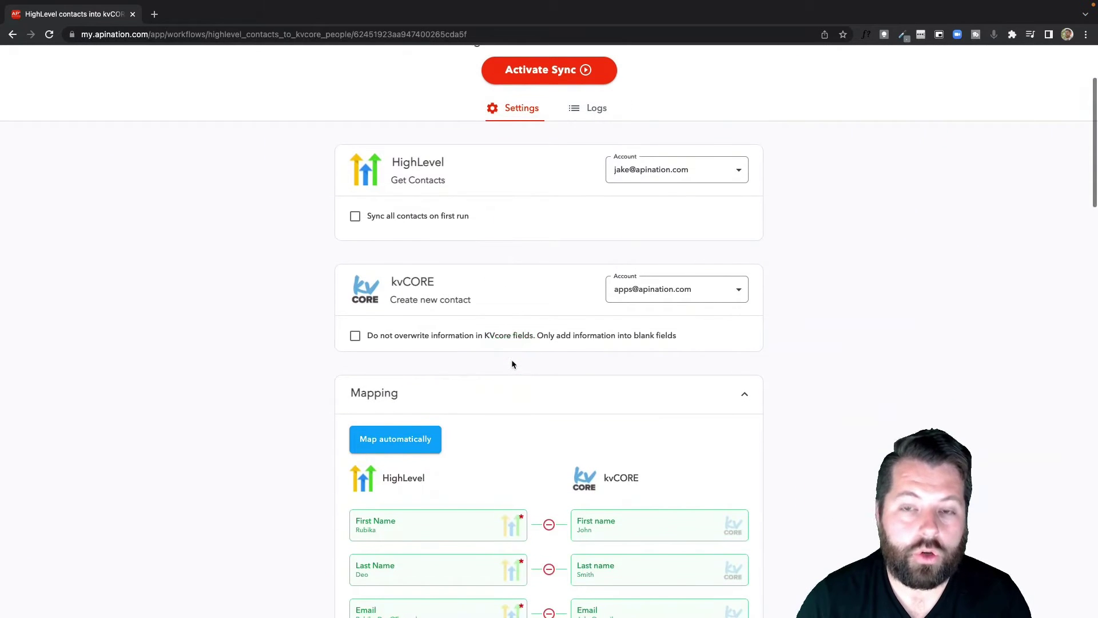
# Enable 'Sync all contacts on first run' and 'Do not overwrite information in KVcore fields'.
pyautogui.scroll(1, 532, 196)
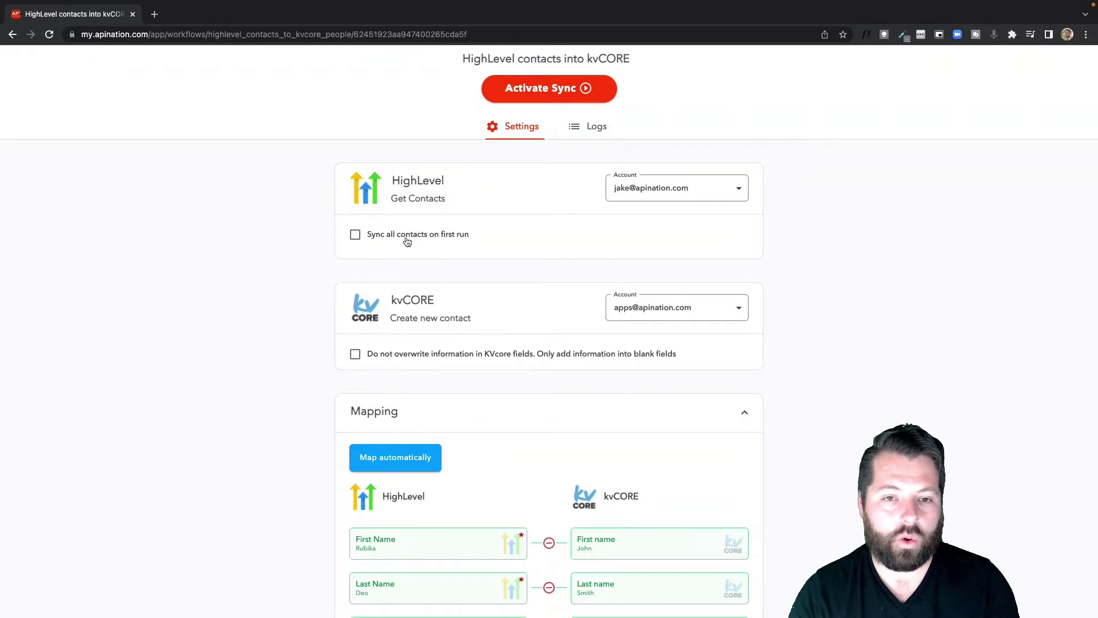
pyautogui.click(389, 237)
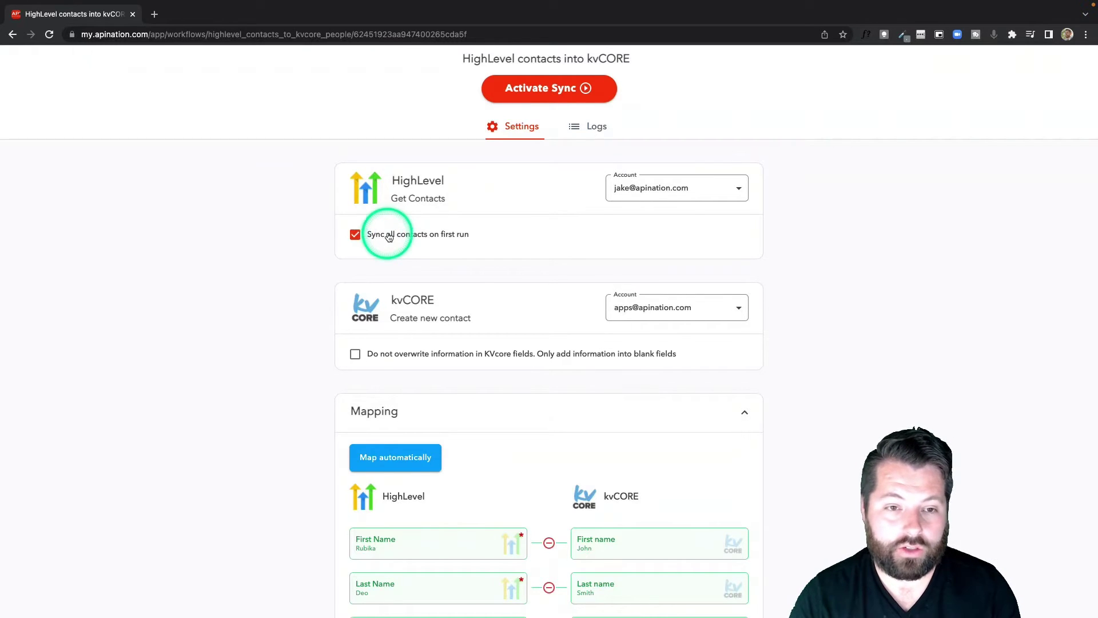
pyautogui.scroll(-1, 360, 328)
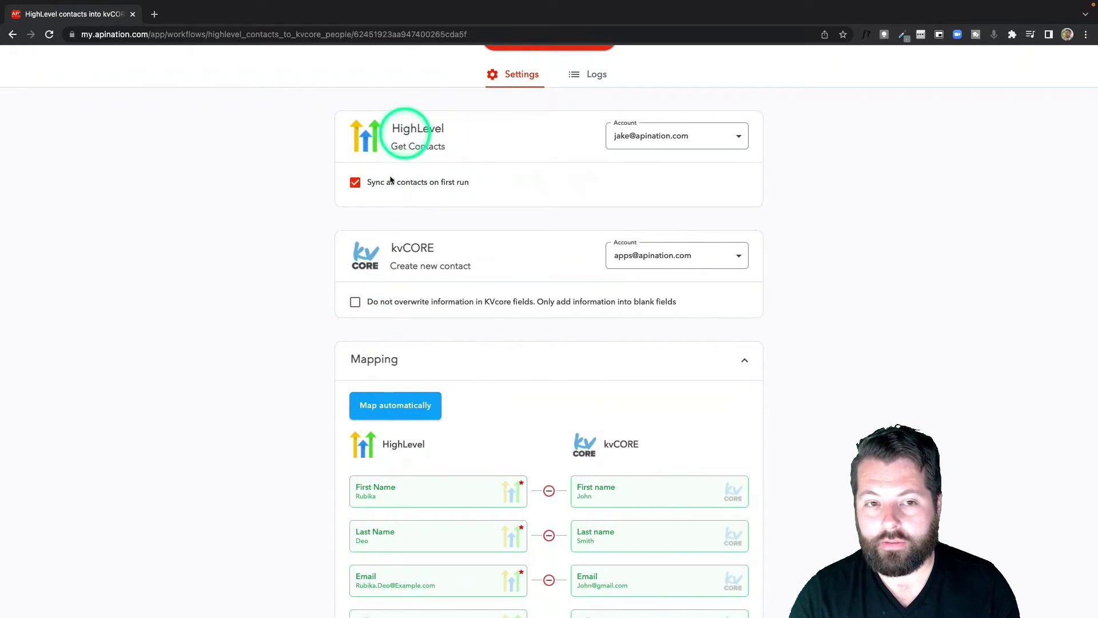
pyautogui.click(355, 304)
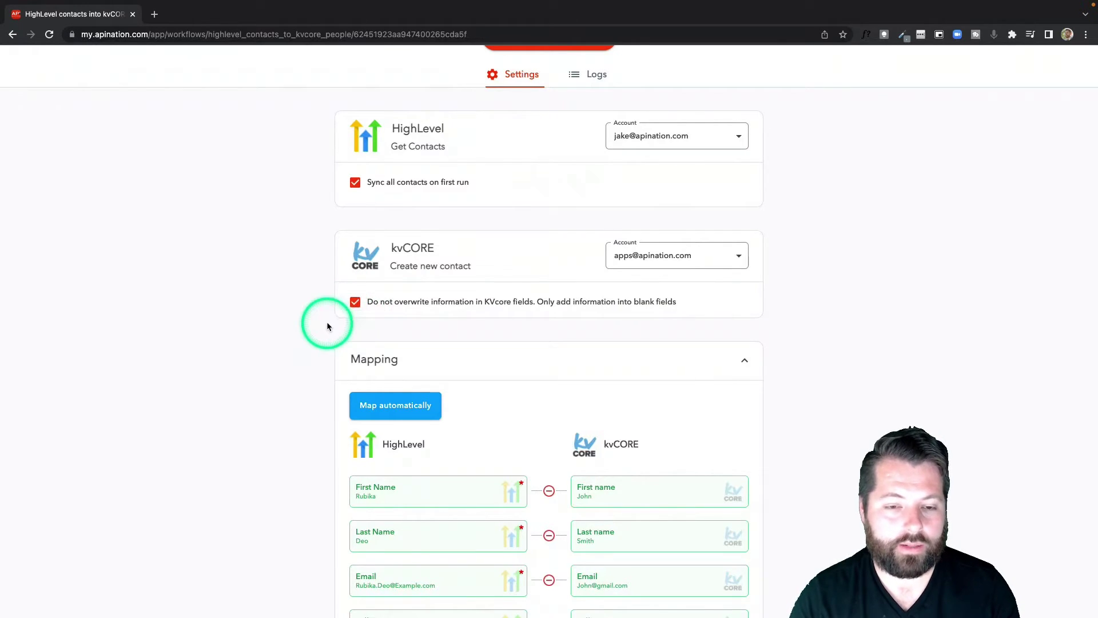
pyautogui.scroll(-5, 327, 326)
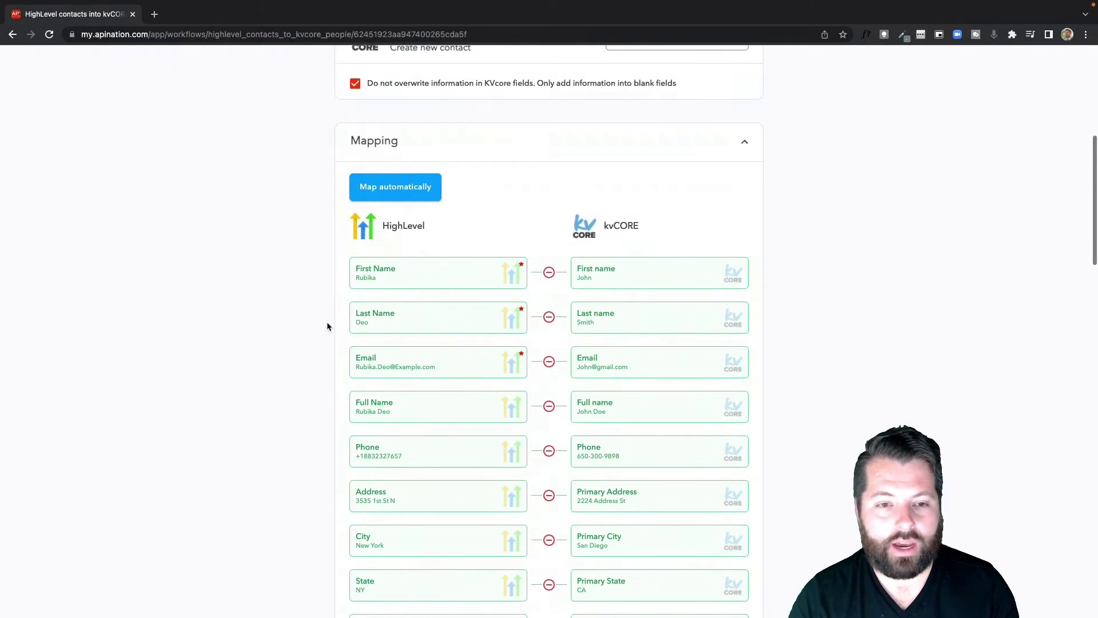
# Map HighLevel's Source field to kvCORE's Lead Origin.
pyautogui.scroll(-2, 327, 322)
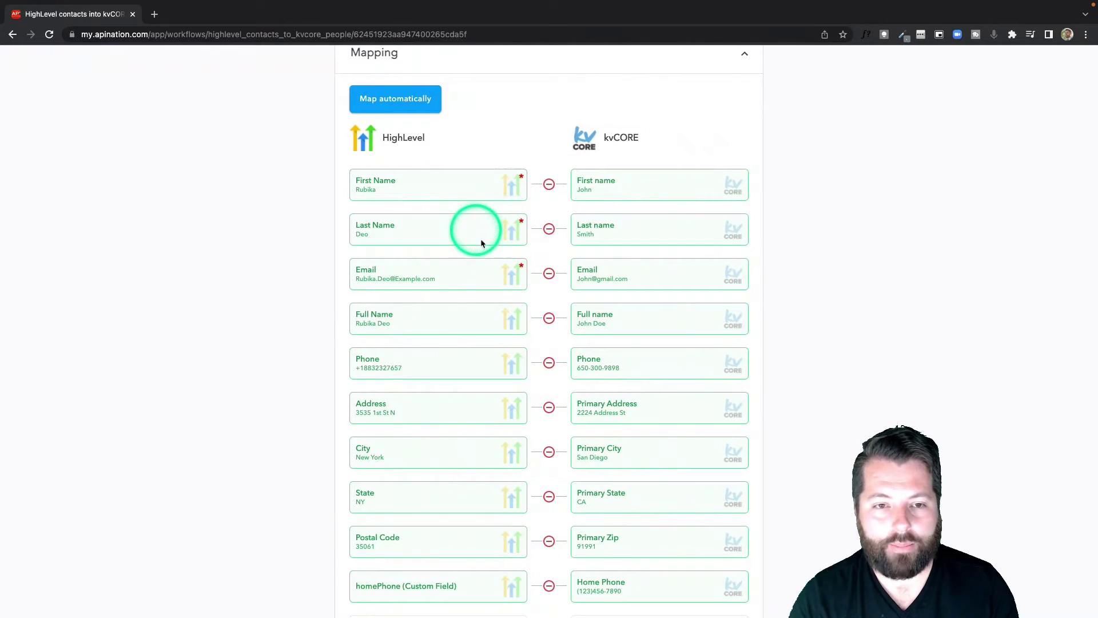
pyautogui.scroll(-6, 538, 280)
pyautogui.scroll(-5, 539, 285)
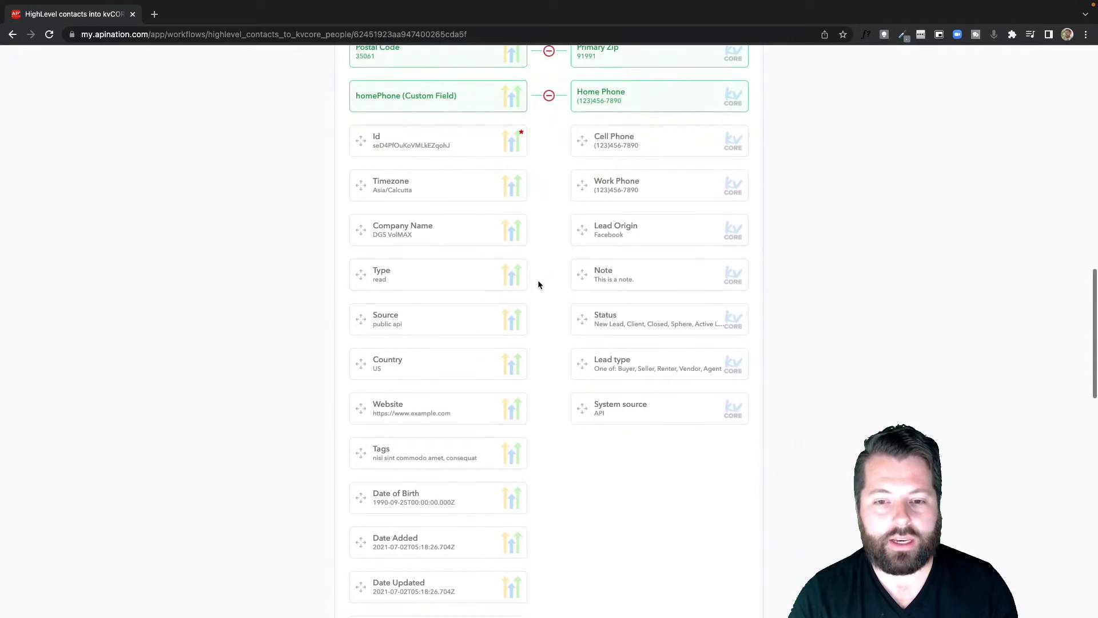
pyautogui.click(385, 319)
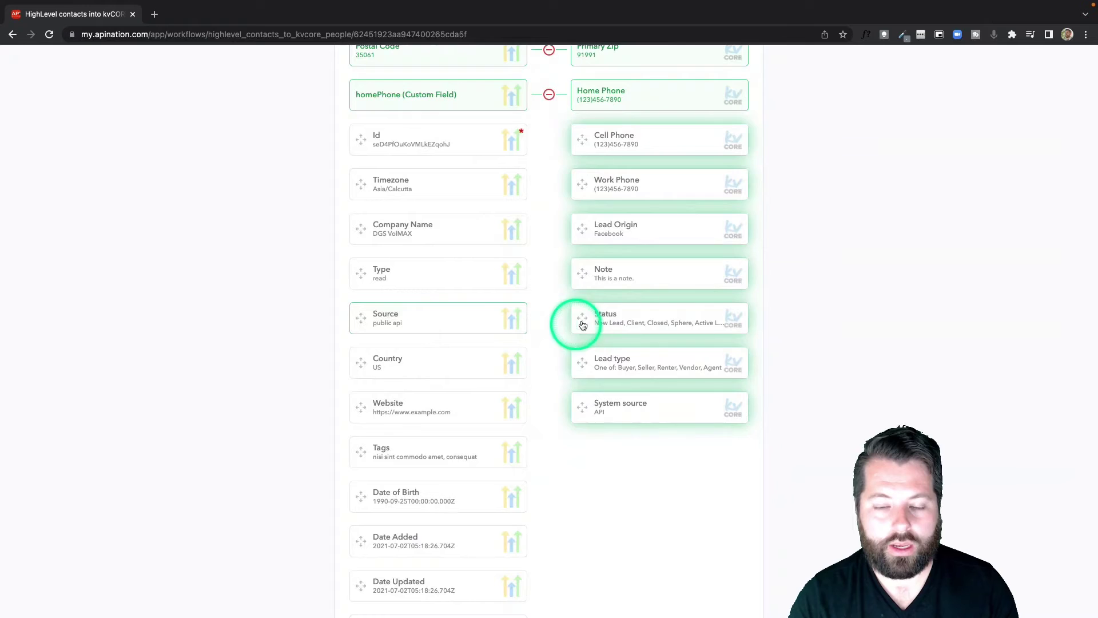
pyautogui.click(611, 229)
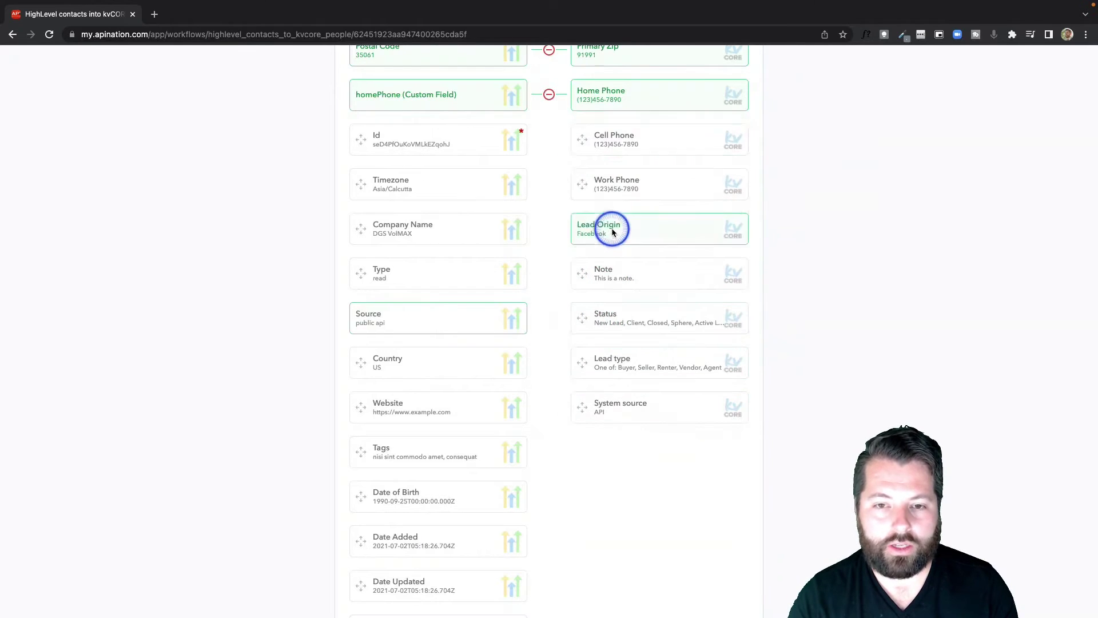
# Activate the HighLevel contacts into kvCORE sync.
pyautogui.scroll(9, 559, 252)
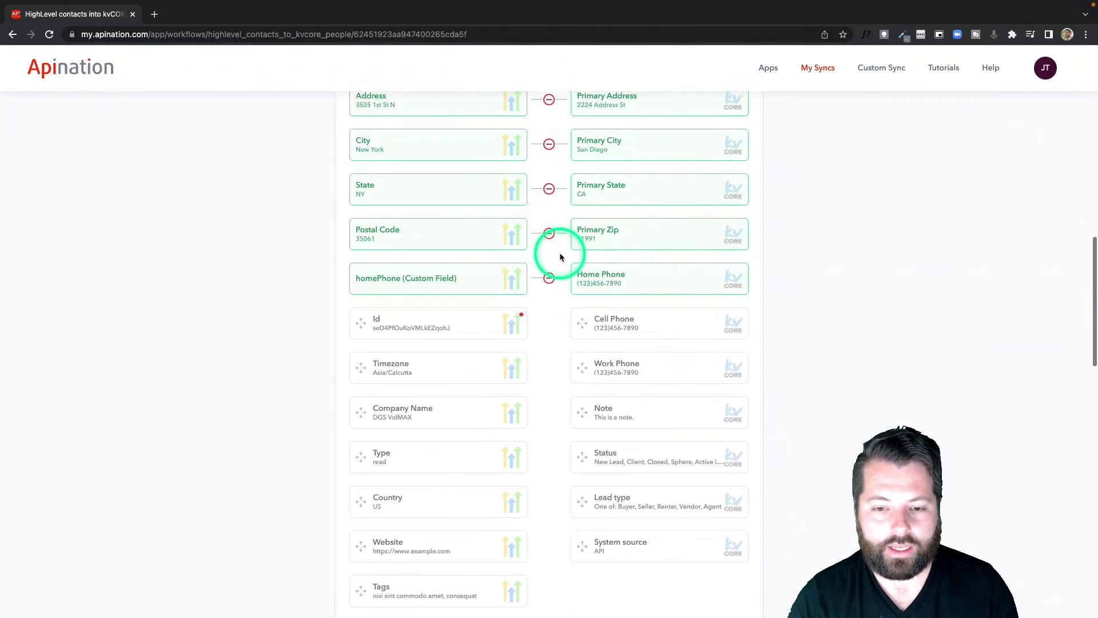
pyautogui.scroll(8, 560, 252)
pyautogui.click(561, 207)
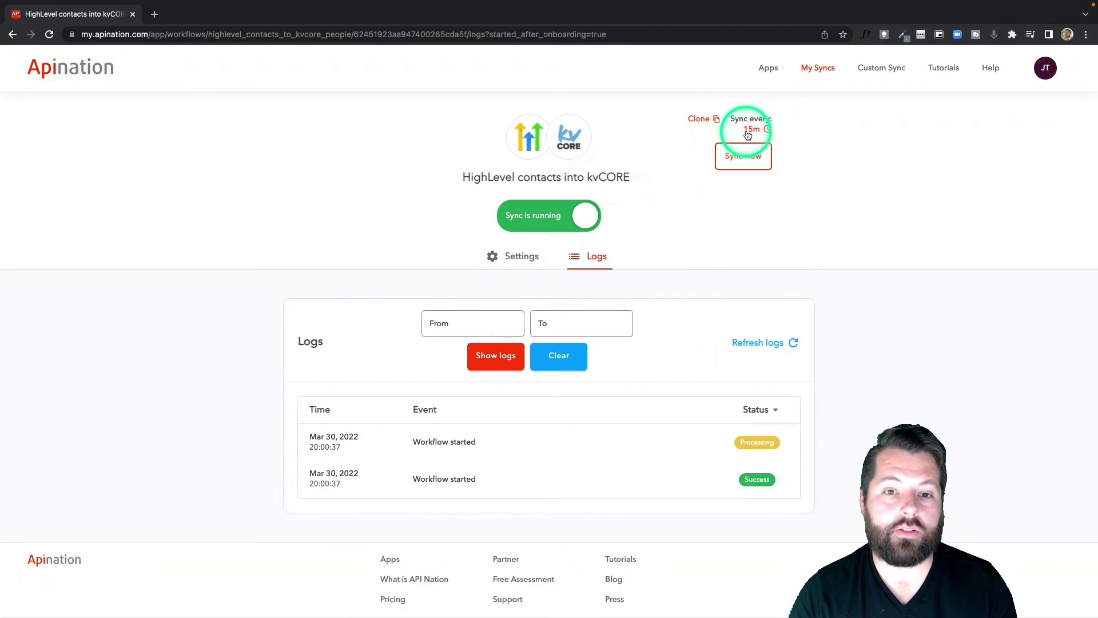
# Return from the running sync's logs to the HighLevel app page.
pyautogui.click(527, 136)
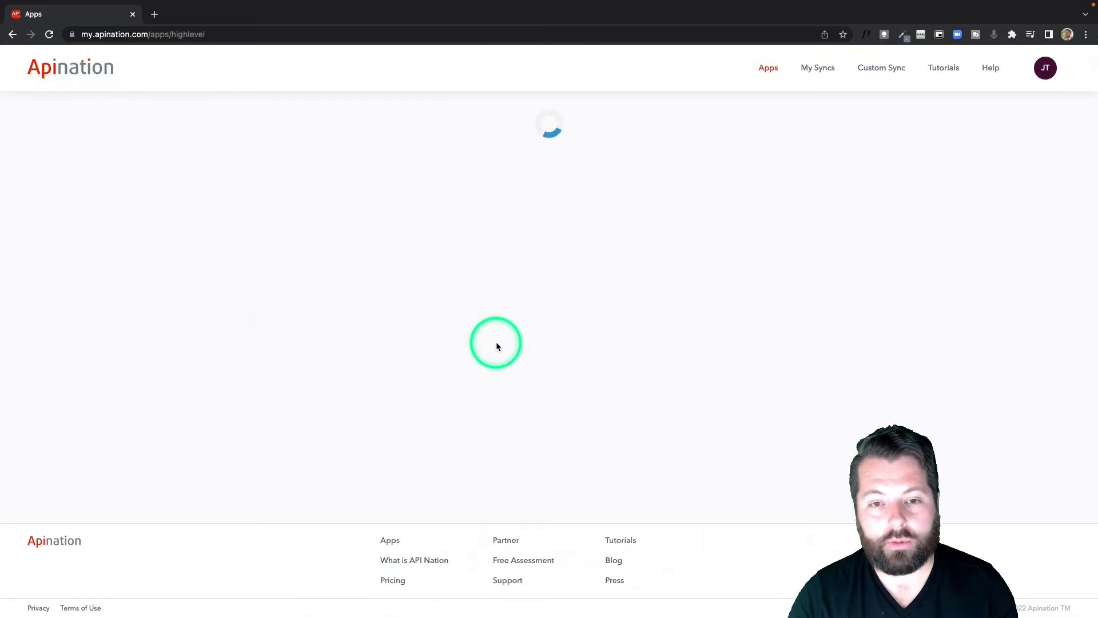
# Choose kvCORE and activate the kvCORE people to HighLevel contacts sync.
pyautogui.scroll(-3, 496, 342)
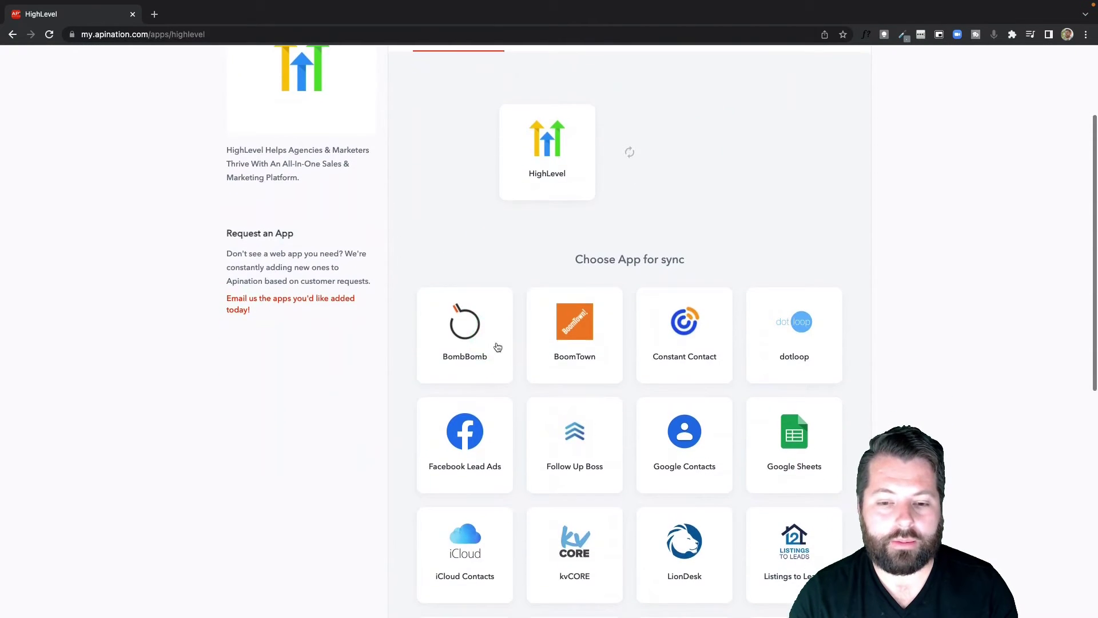
pyautogui.click(586, 505)
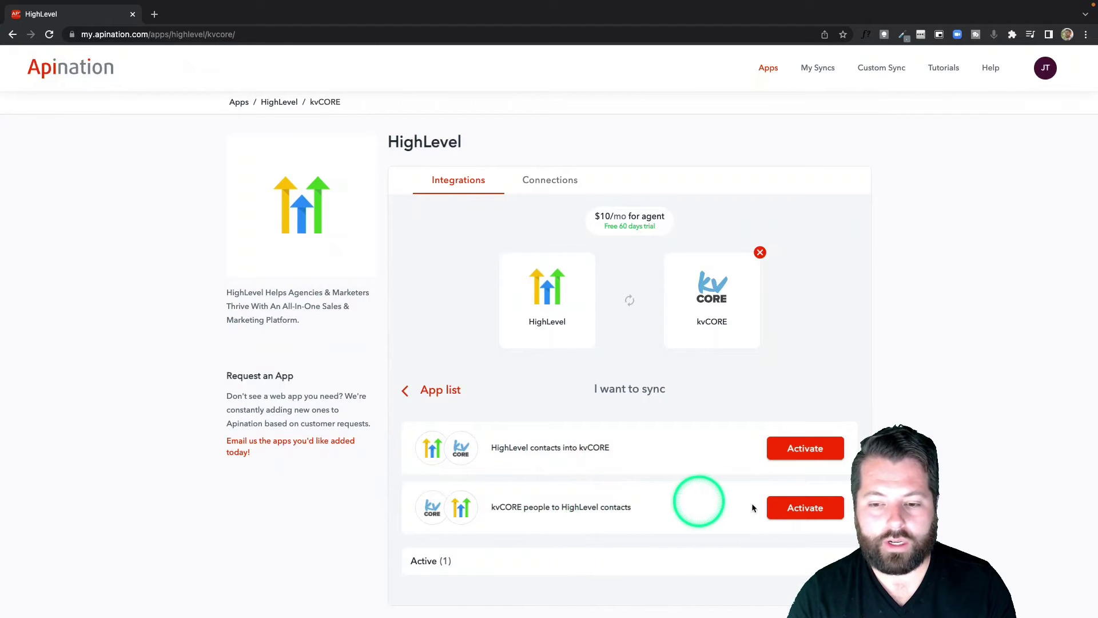
pyautogui.click(797, 507)
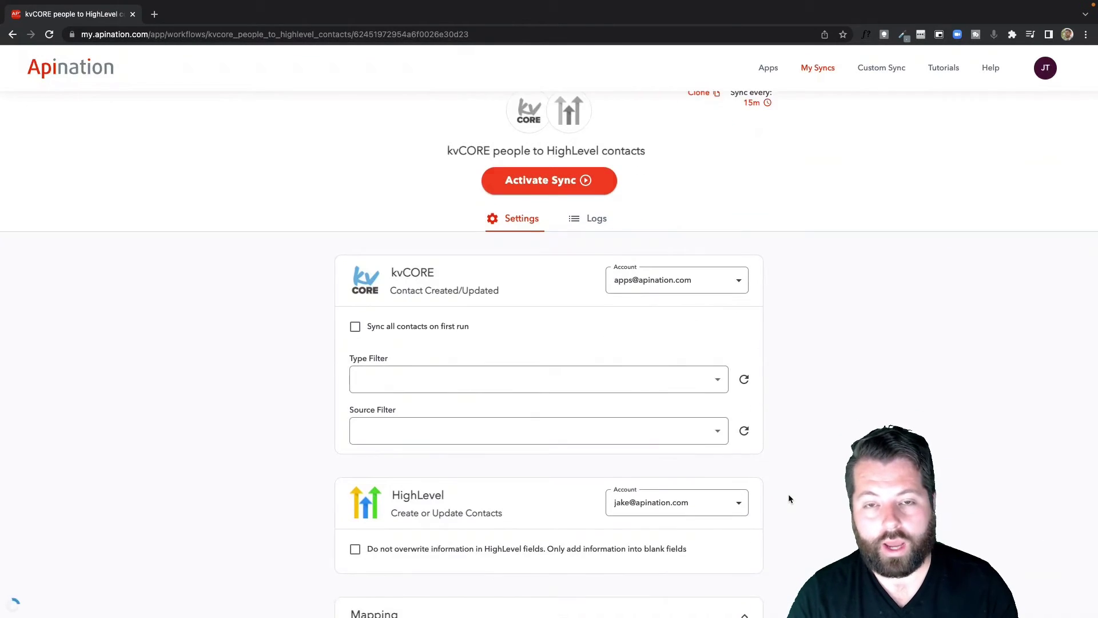
pyautogui.scroll(-2, 788, 499)
# Set the kvCORE Type Filter to All contact types.
pyautogui.click(400, 310)
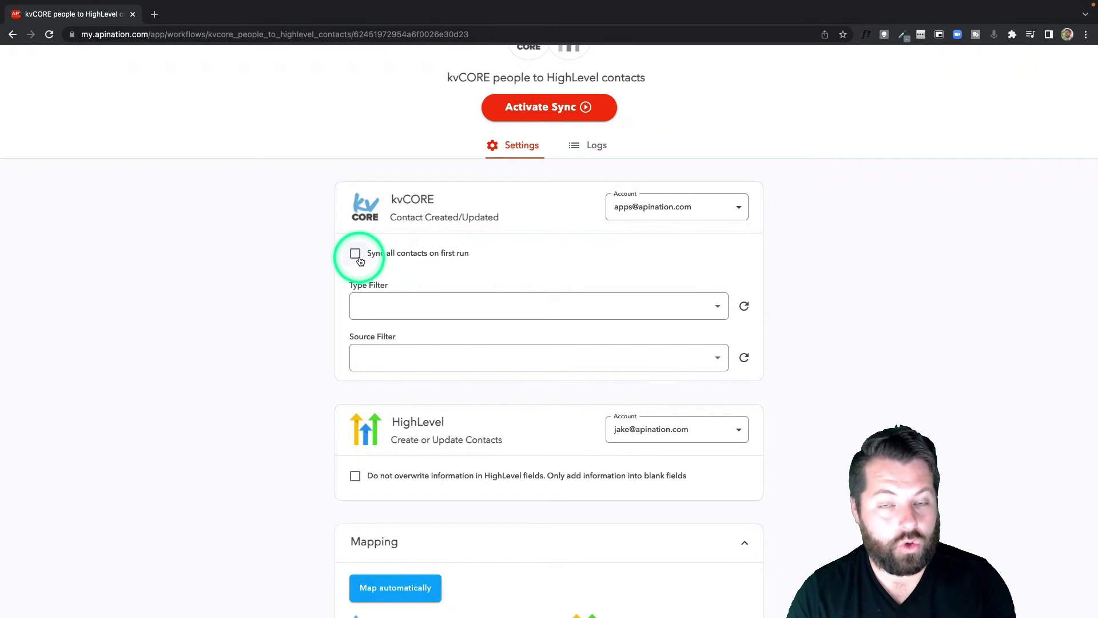
pyautogui.scroll(-2, 353, 279)
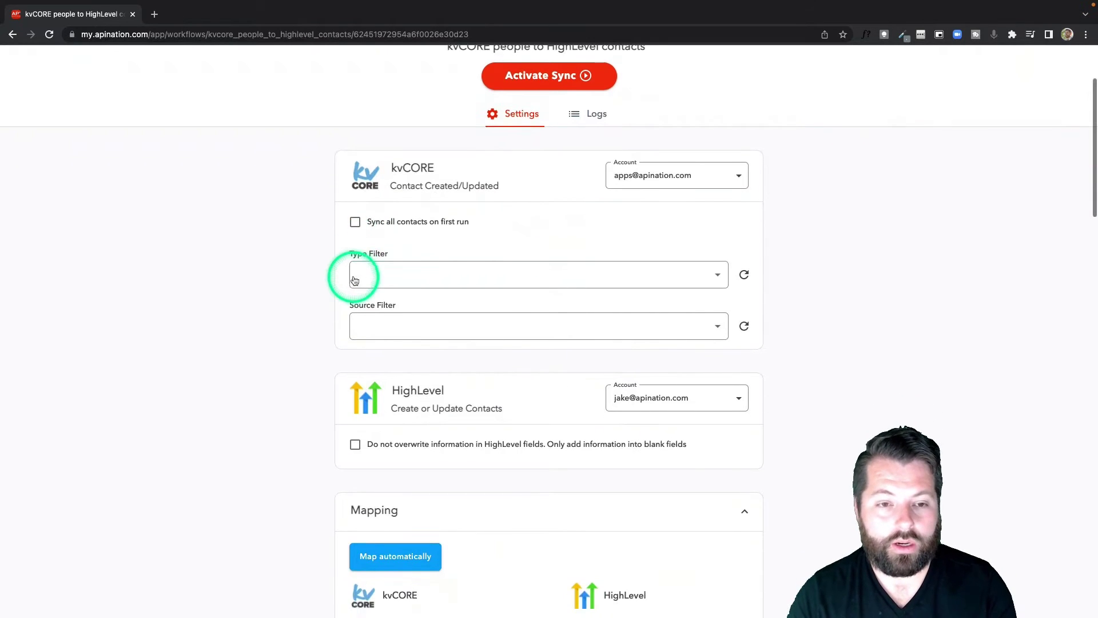
pyautogui.click(383, 256)
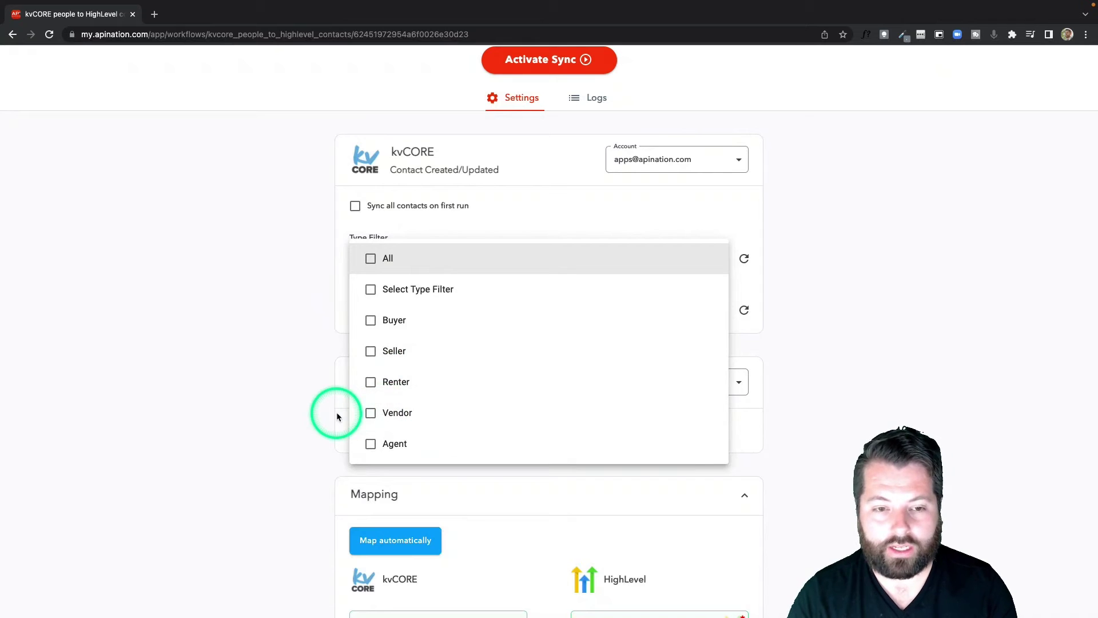
pyautogui.click(372, 264)
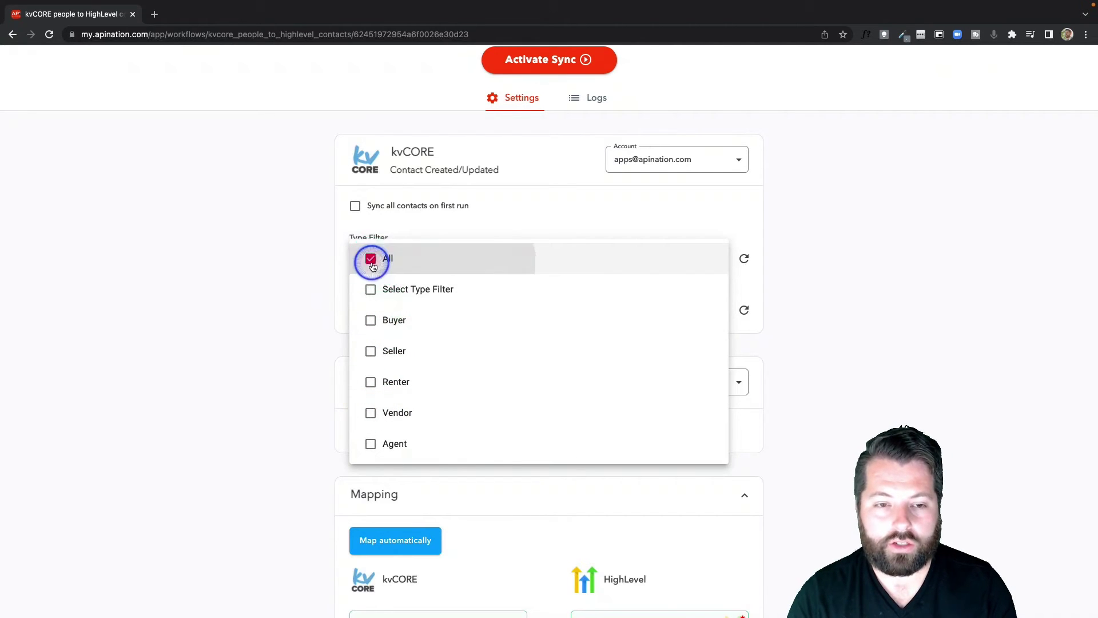
pyautogui.click(303, 328)
pyautogui.scroll(-2, 309, 323)
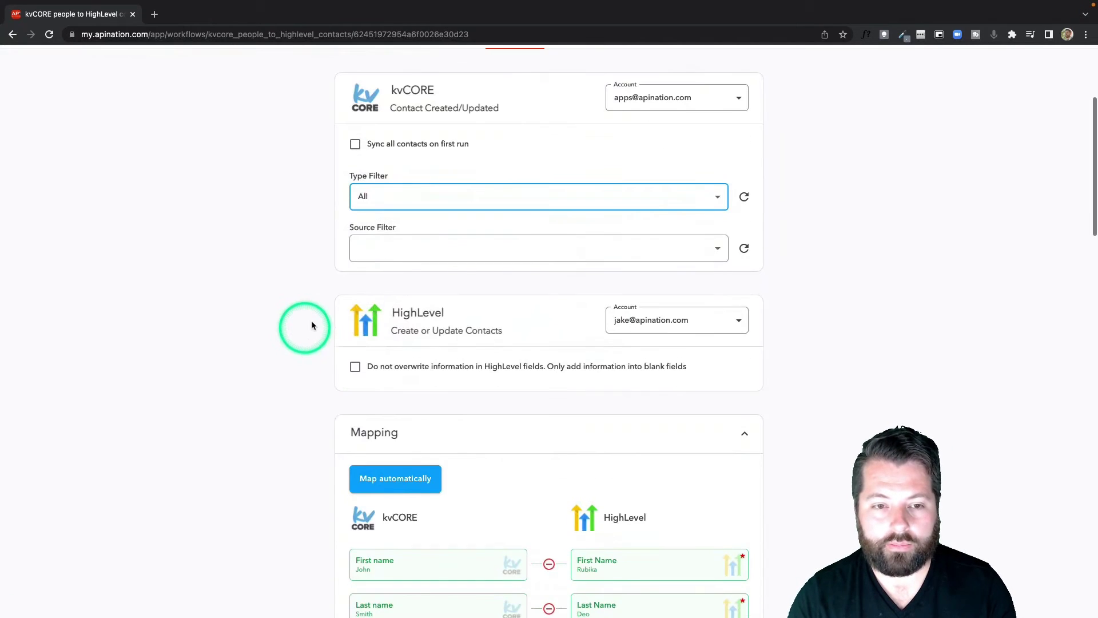
# Leave the Source Filter empty, closing its list without choosing a source.
pyautogui.click(392, 246)
pyautogui.scroll(-2, 385, 398)
pyautogui.scroll(-3, 386, 398)
pyautogui.scroll(5, 386, 398)
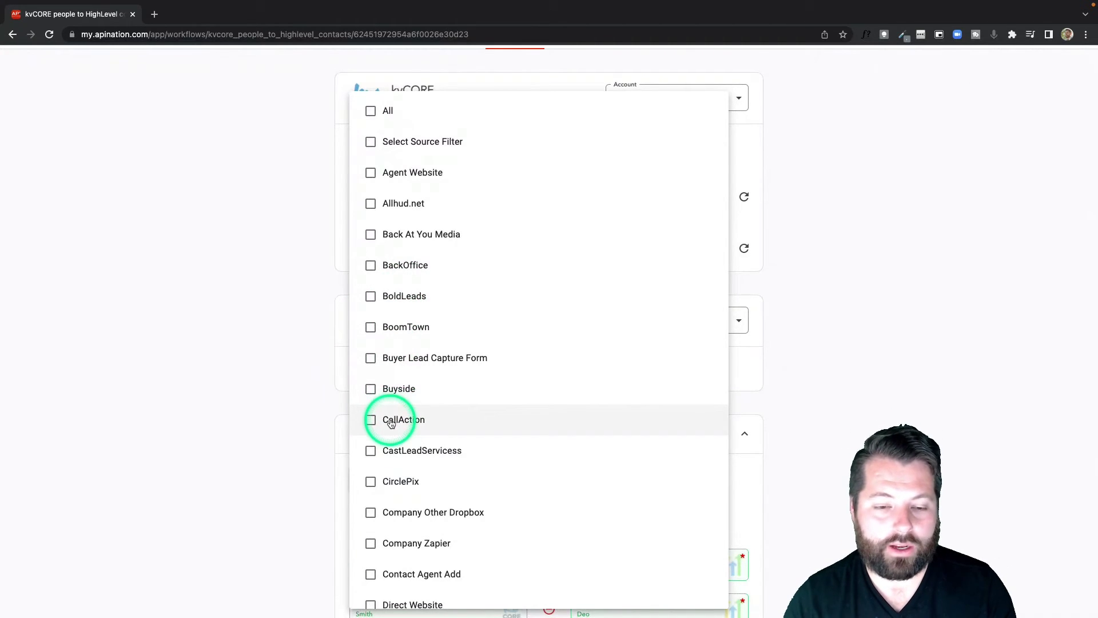
pyautogui.click(320, 435)
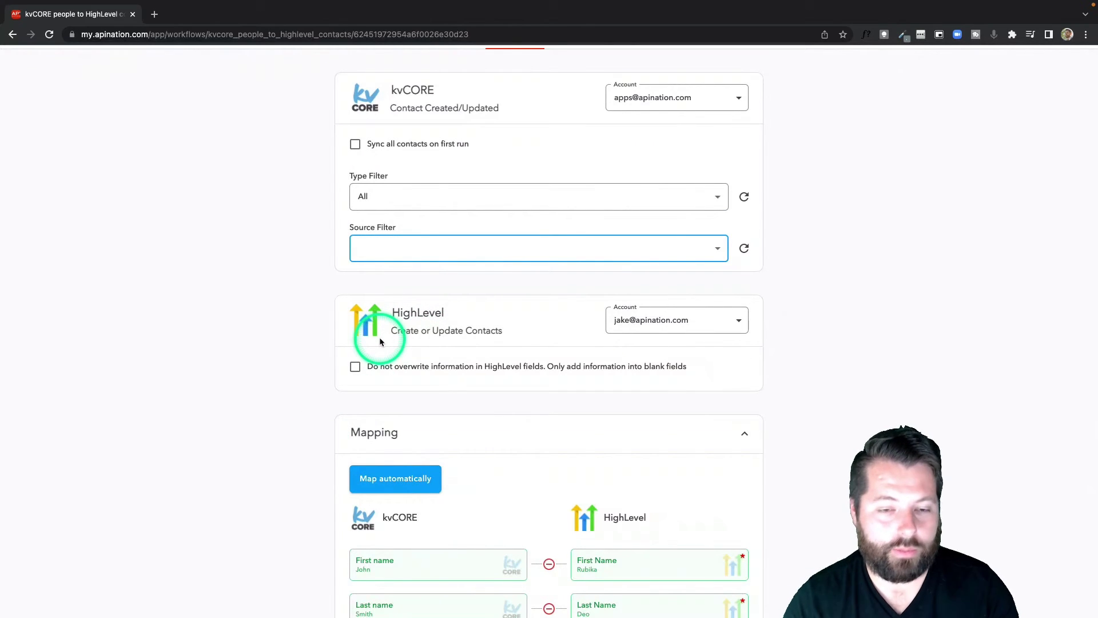
pyautogui.scroll(-1, 380, 342)
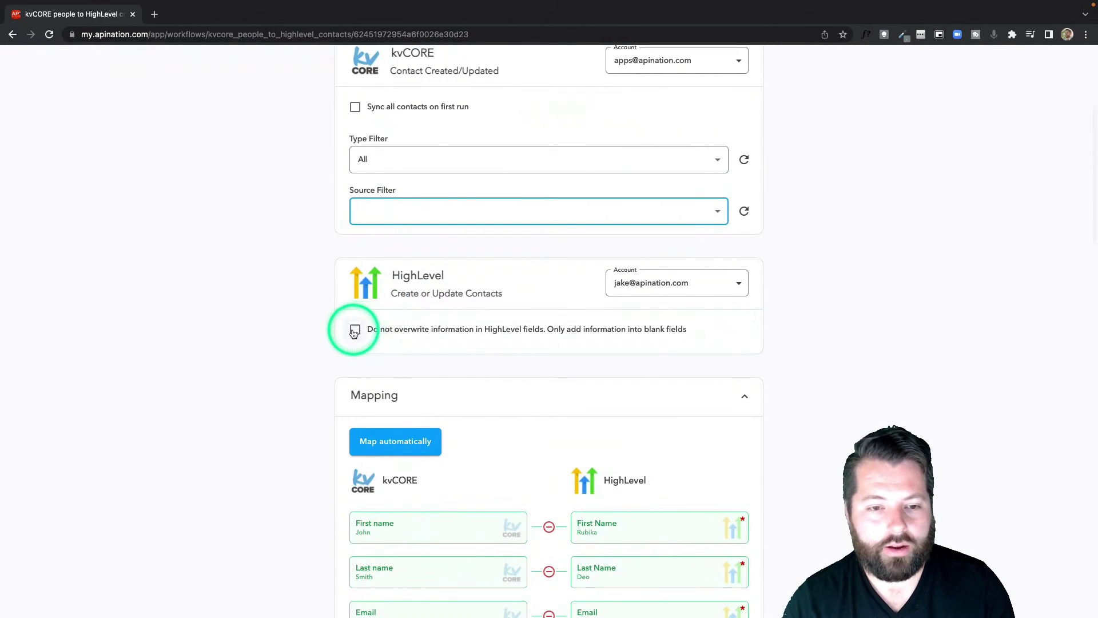
# Enable 'Do not overwrite information in HighLevel fields'.
pyautogui.click(355, 331)
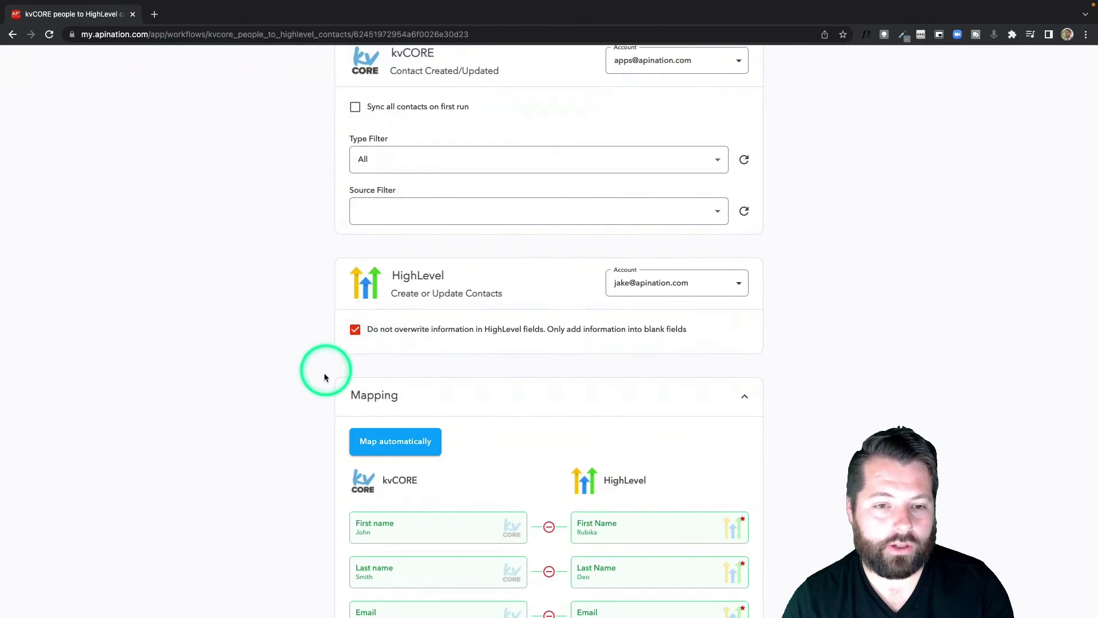
pyautogui.scroll(-7, 324, 377)
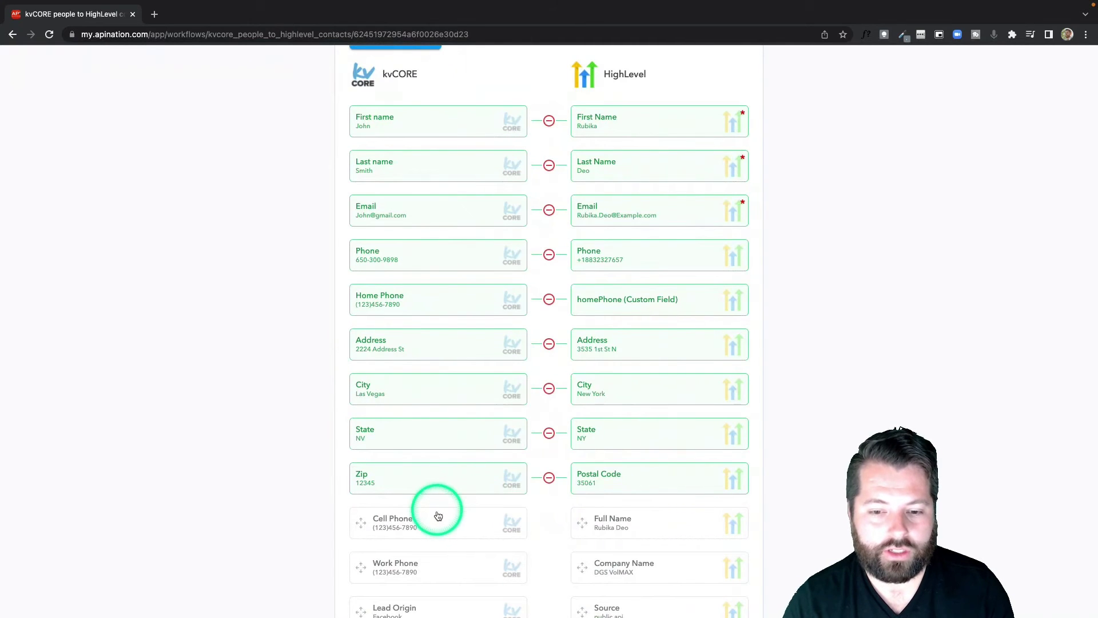
pyautogui.scroll(-7, 529, 505)
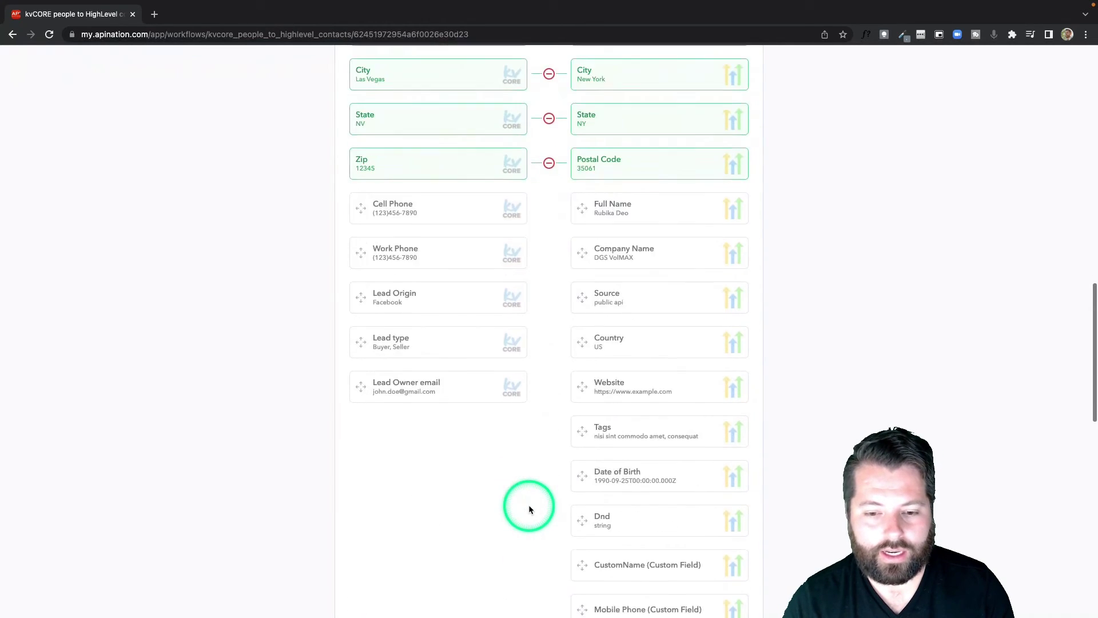
# Map kvCORE's Cell Phone to HighLevel's Mobile Phone (Custom Field).
pyautogui.click(622, 505)
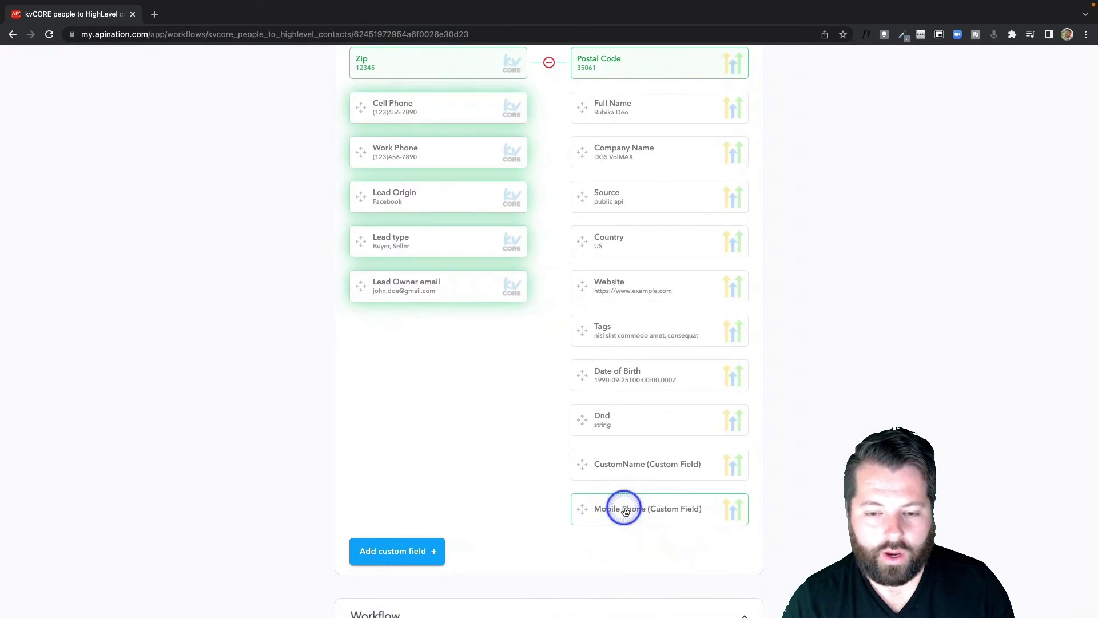
pyautogui.scroll(3, 560, 446)
pyautogui.click(453, 250)
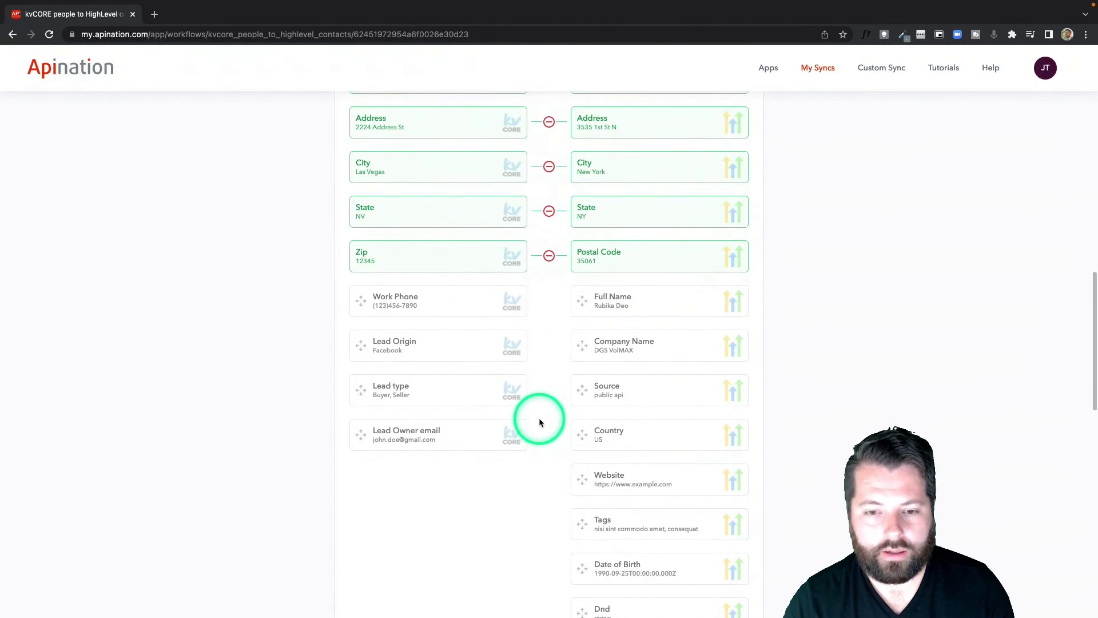
pyautogui.scroll(2, 539, 422)
pyautogui.scroll(10, 539, 423)
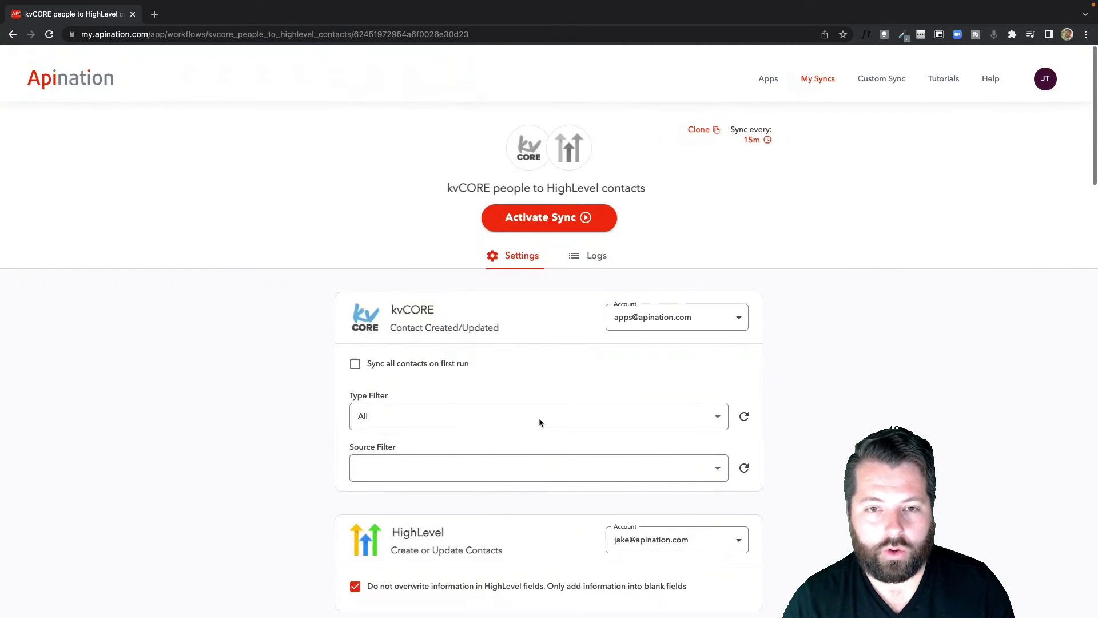
# Activate the kvCORE people to HighLevel contacts sync, then view it alongside the other sync under My Syncs.
pyautogui.click(553, 210)
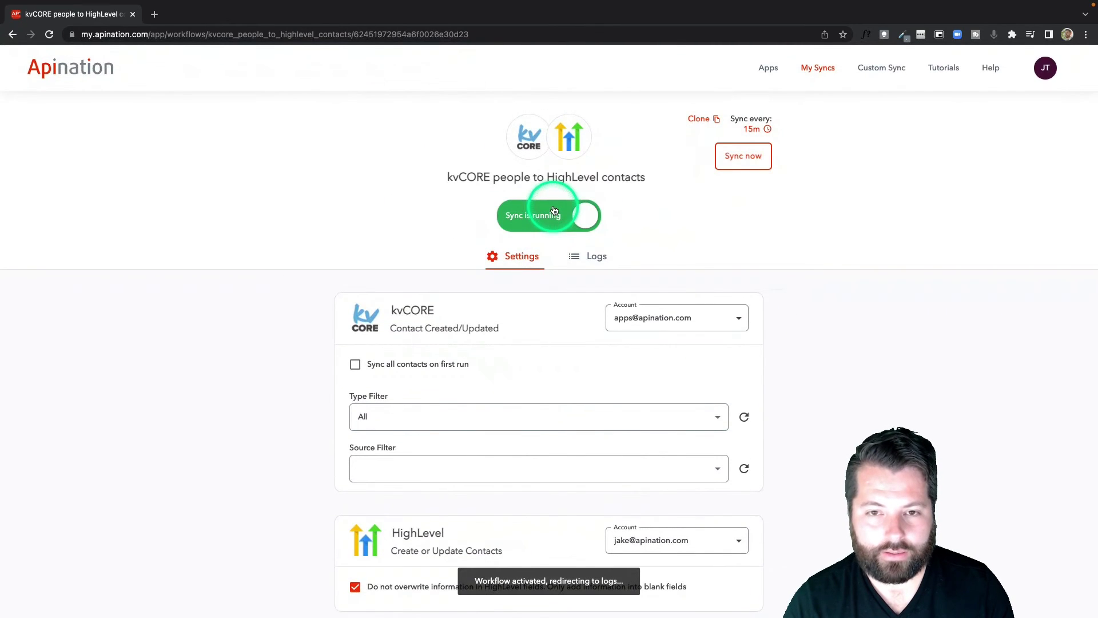
pyautogui.click(831, 82)
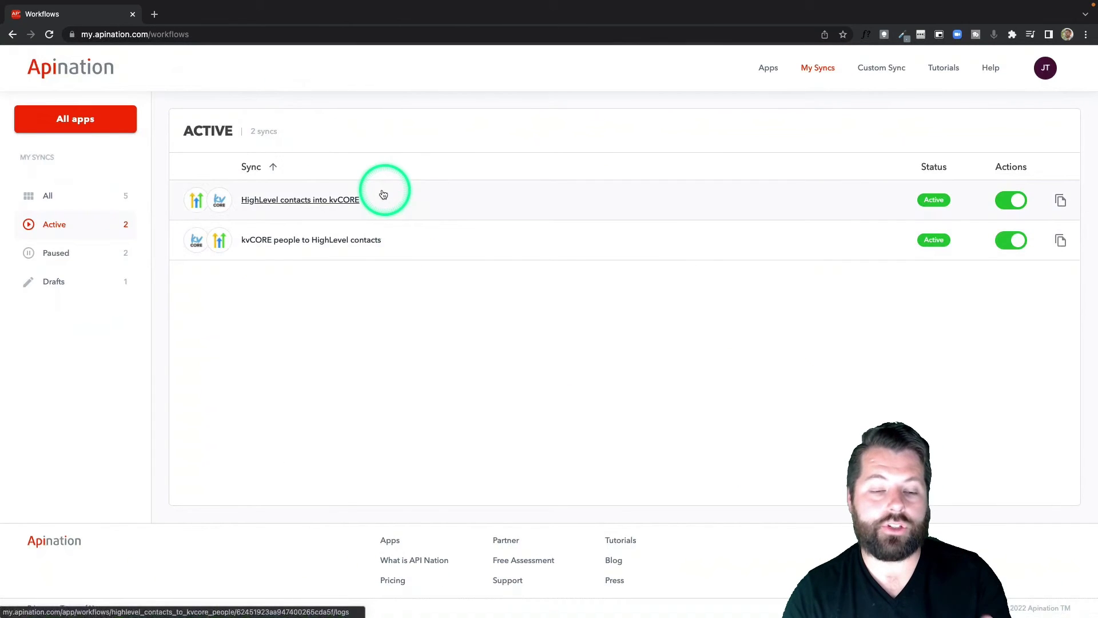